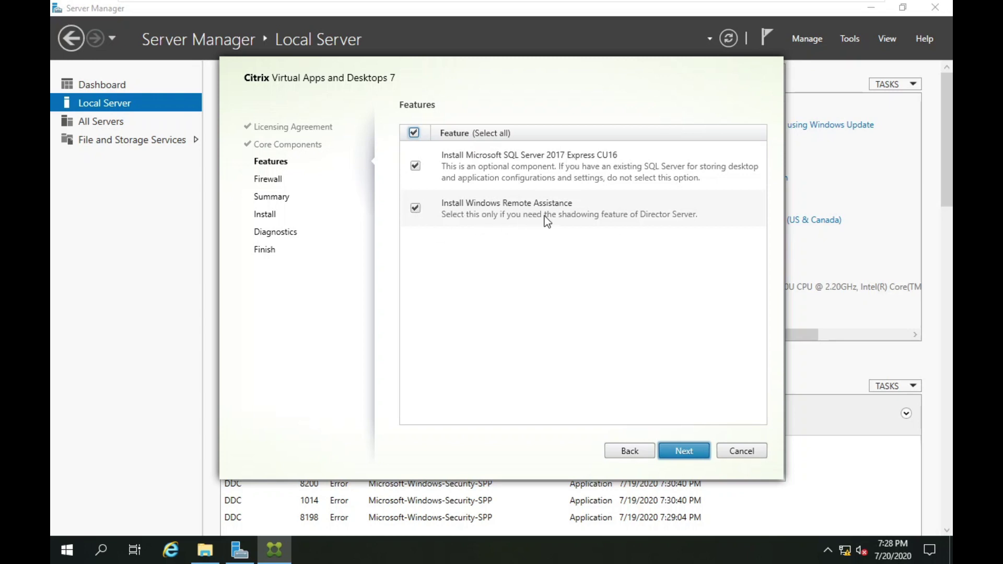
# Keep both optional features and automatic firewall rules, advancing to the Summary page.
pyautogui.click(685, 455)
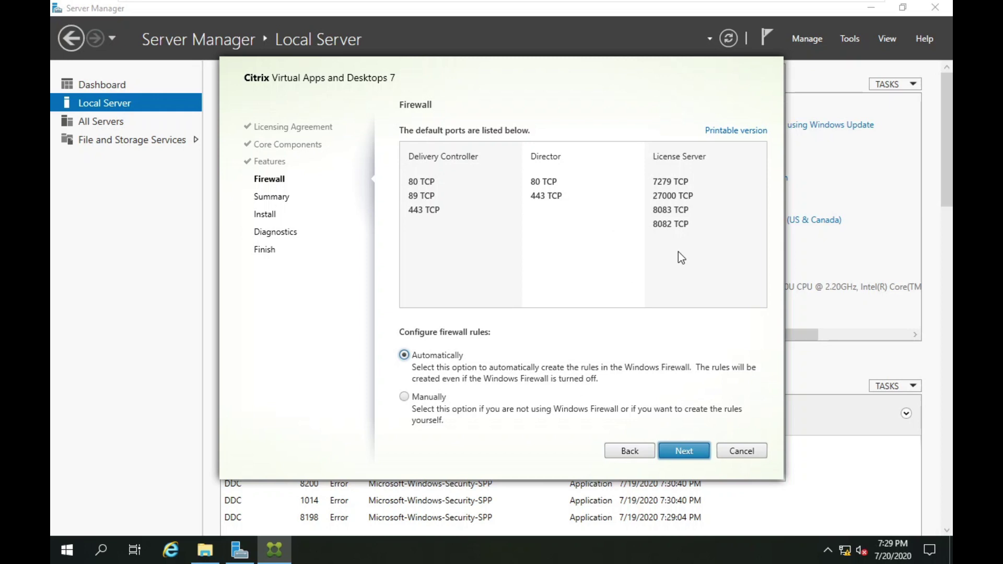
pyautogui.click(688, 448)
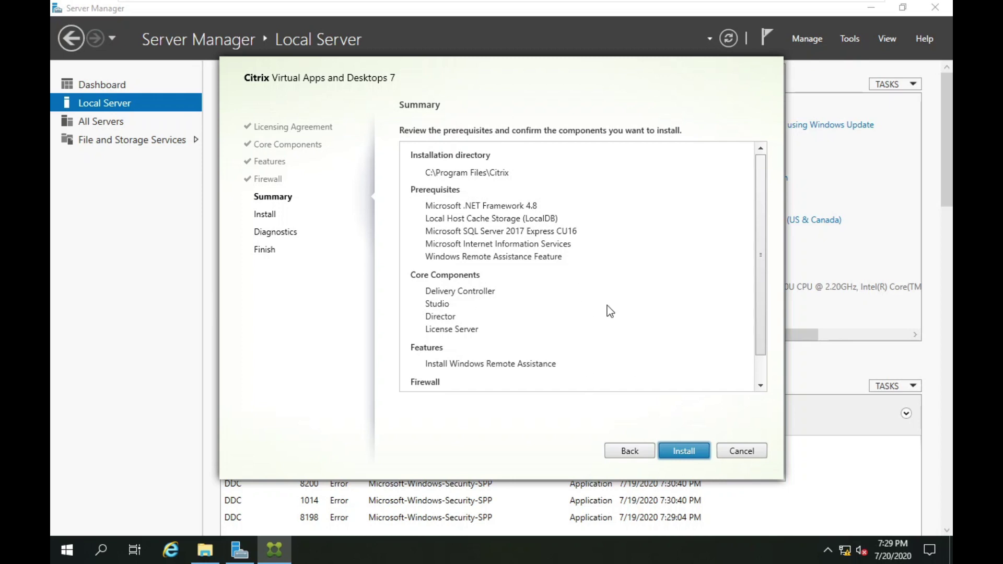
# Install the Delivery Controller, Studio, Director and License Server components.
pyautogui.click(670, 450)
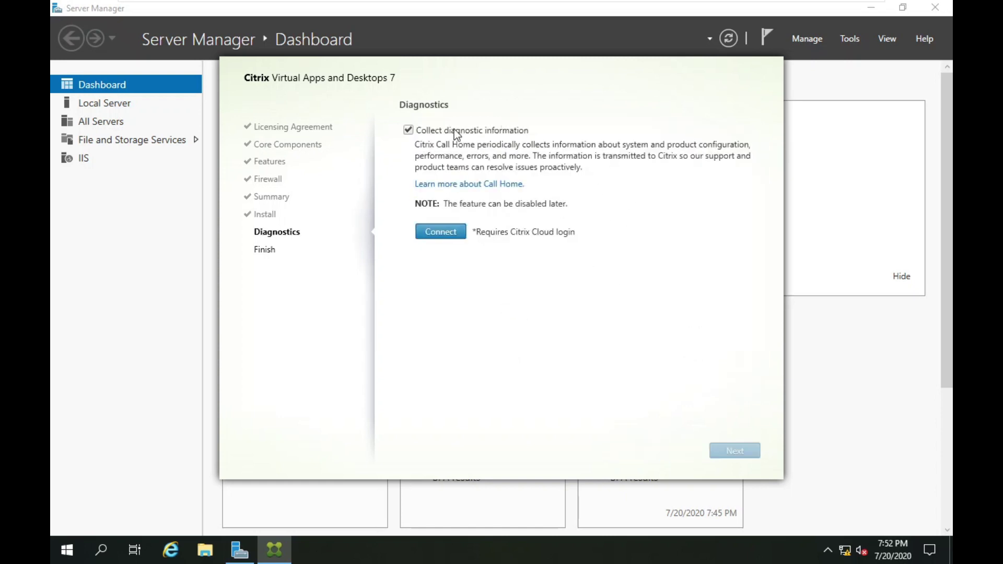
# Disable diagnostic collection, finish the installer with Studio launching, then minimize Citrix Studio.
pyautogui.click(408, 130)
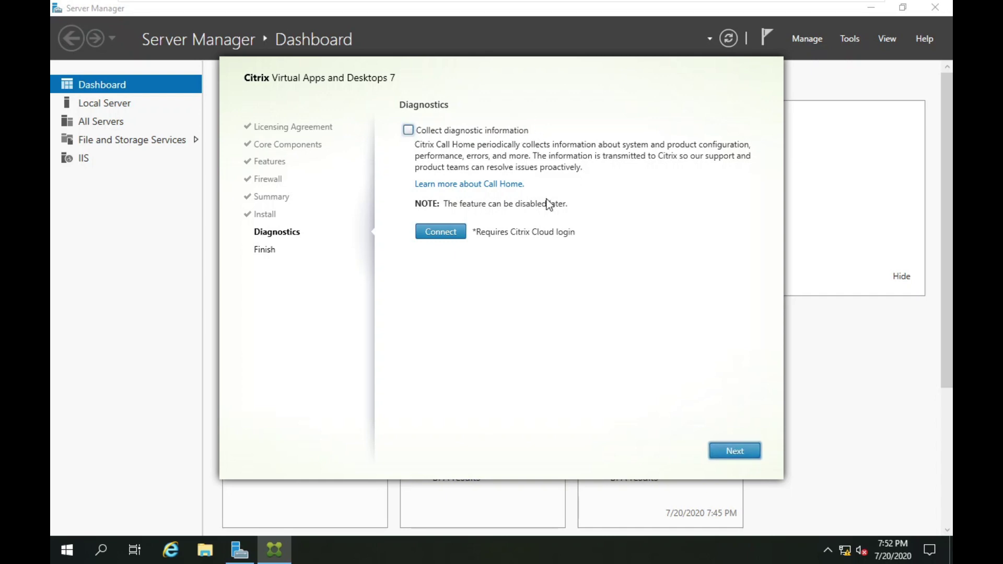
pyautogui.click(751, 454)
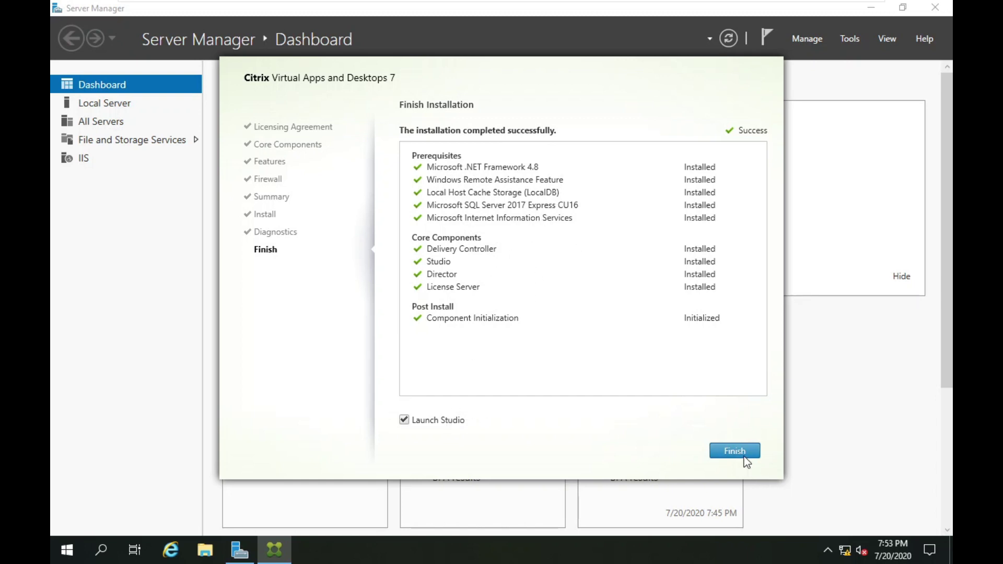
pyautogui.click(745, 458)
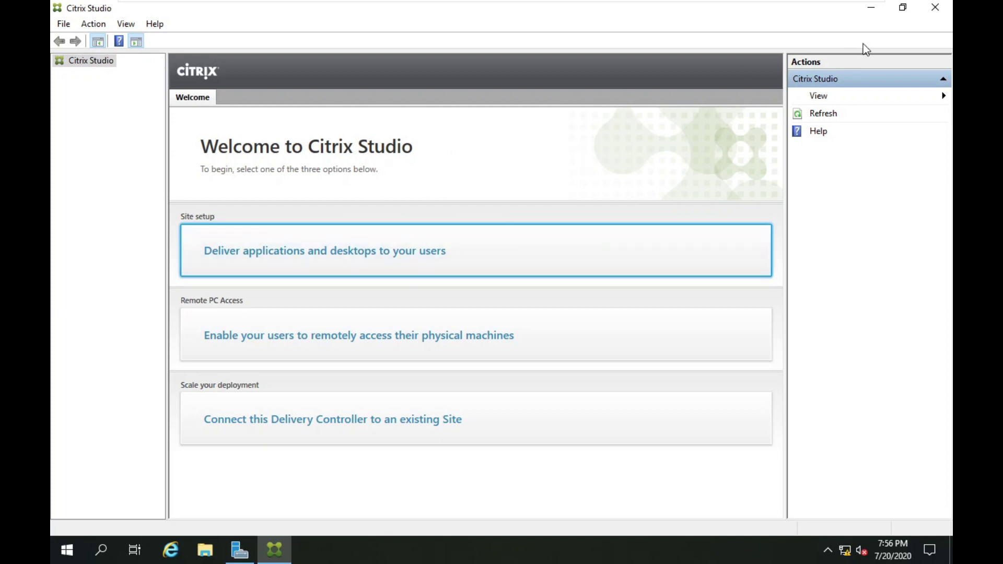
pyautogui.click(880, 13)
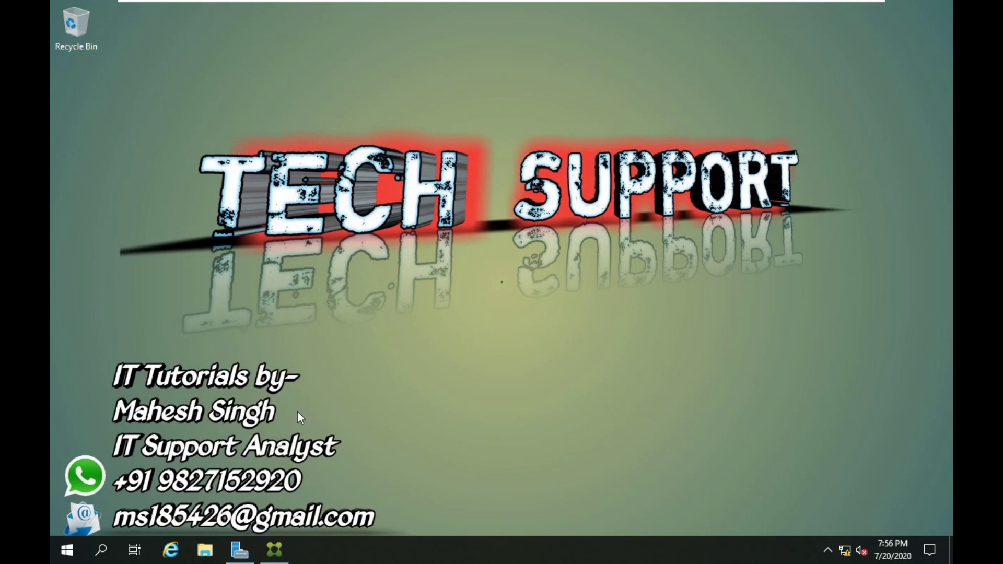
# Open the CVAD 2006 DVD drive in a new File Explorer window.
pyautogui.click(206, 549)
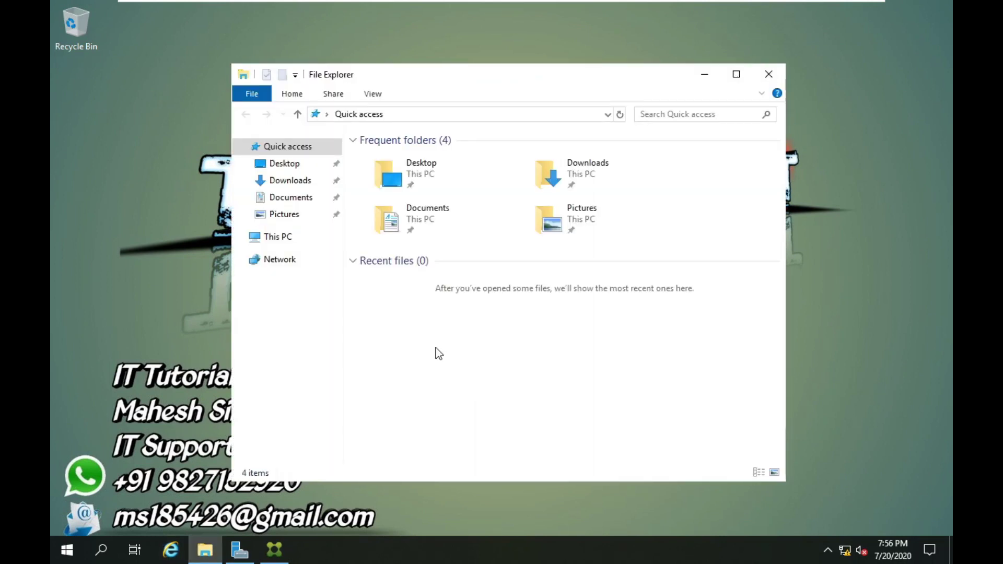
pyautogui.click(287, 236)
pyautogui.click(556, 354)
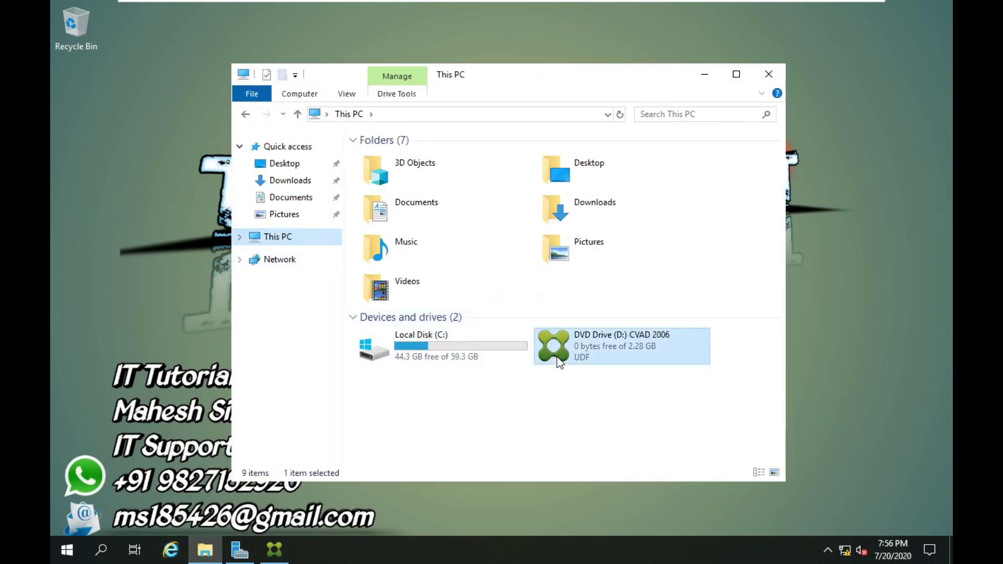
pyautogui.rightClick(557, 356)
pyautogui.click(620, 211)
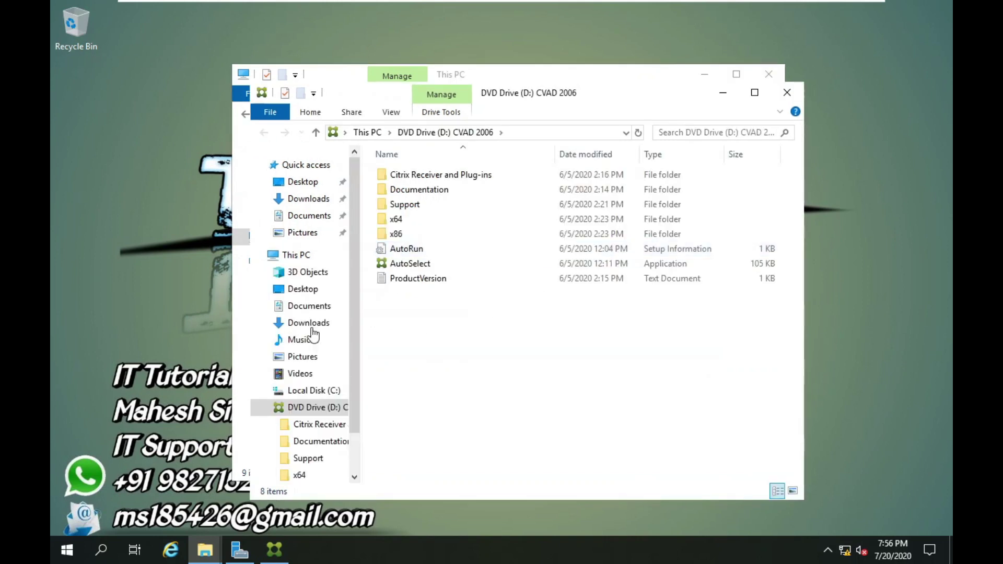
# Run CitrixStoreFront-x64 from the x64 > Storefront folder and approve the UAC prompt.
pyautogui.click(396, 220)
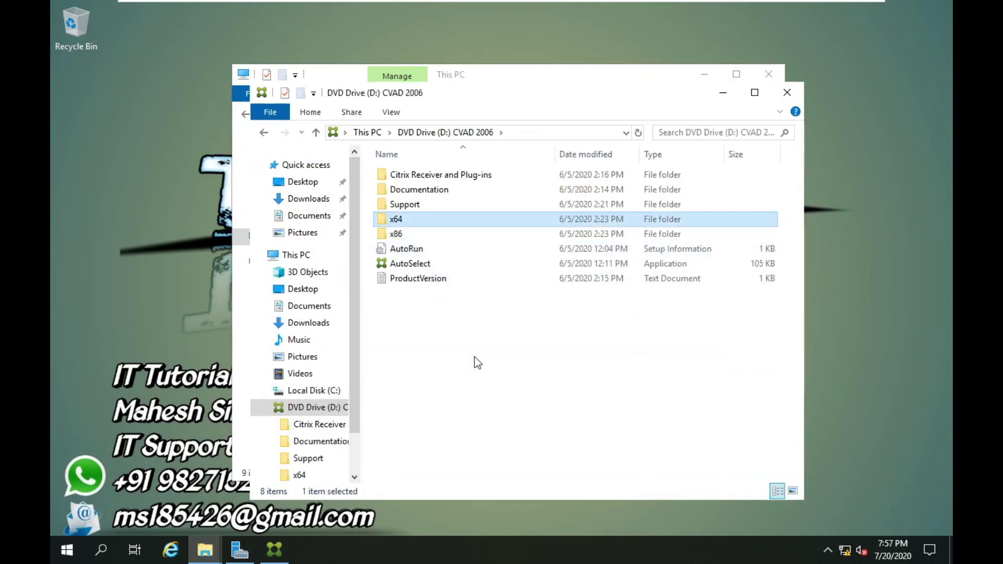
pyautogui.doubleClick(443, 224)
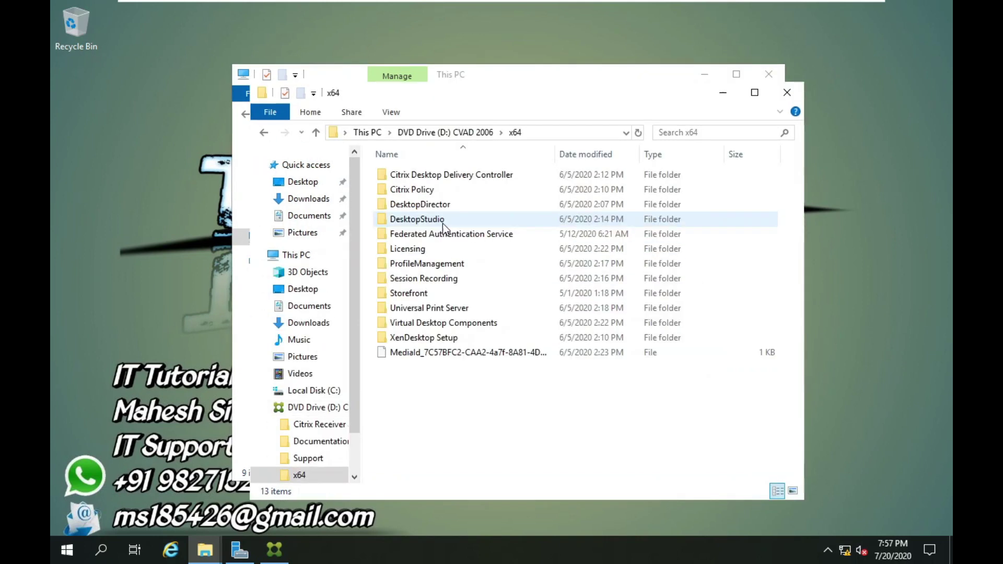
pyautogui.doubleClick(420, 293)
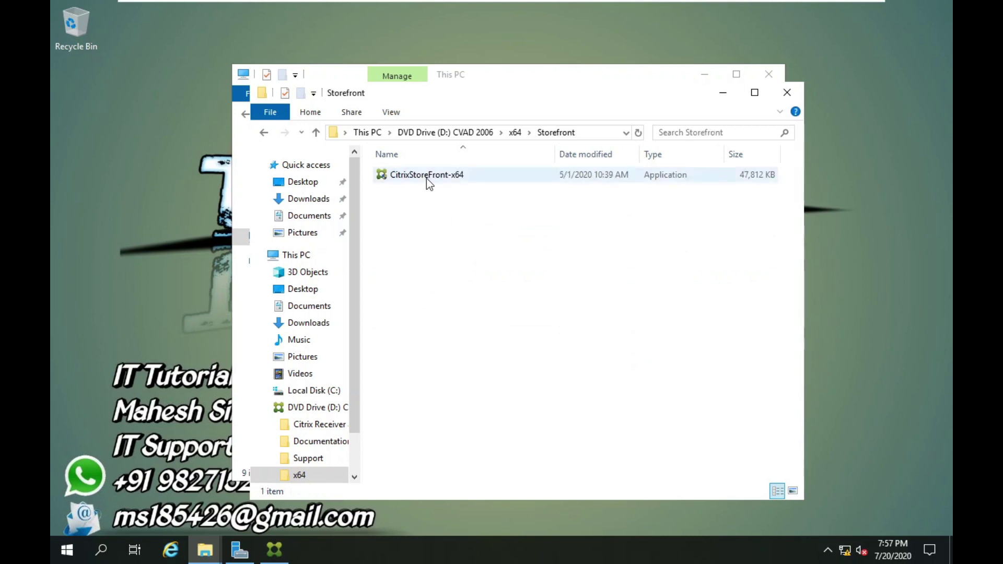
pyautogui.rightClick(426, 178)
pyautogui.click(459, 190)
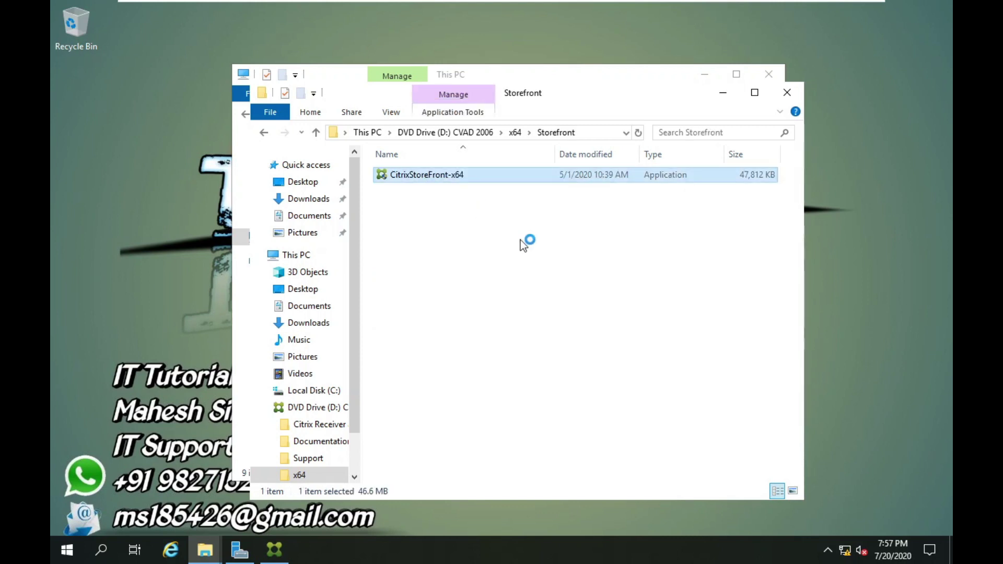
pyautogui.click(424, 368)
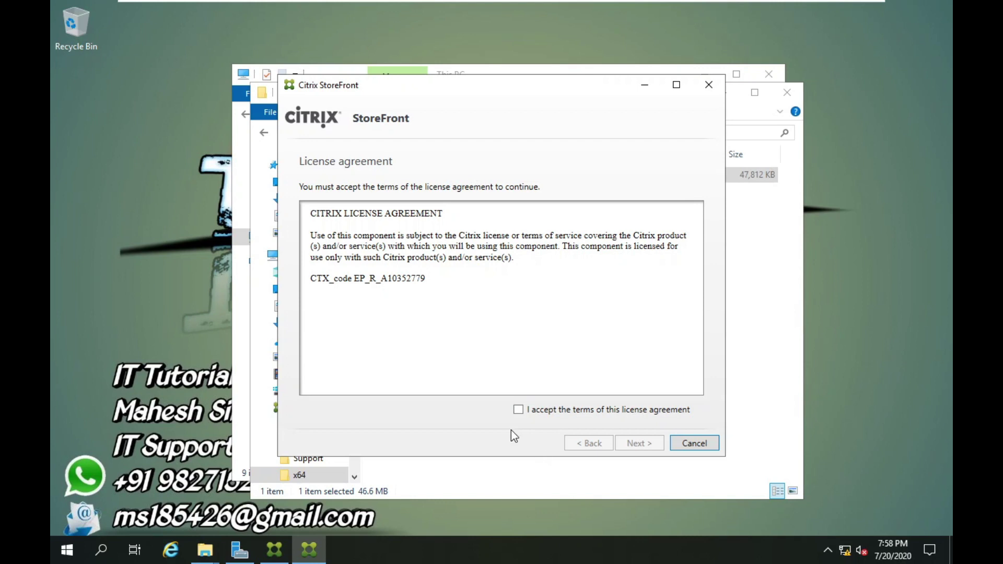
# Accept the StoreFront licence and install StoreFront 1912.0.1000.17 with IIS, then finish.
pyautogui.click(518, 410)
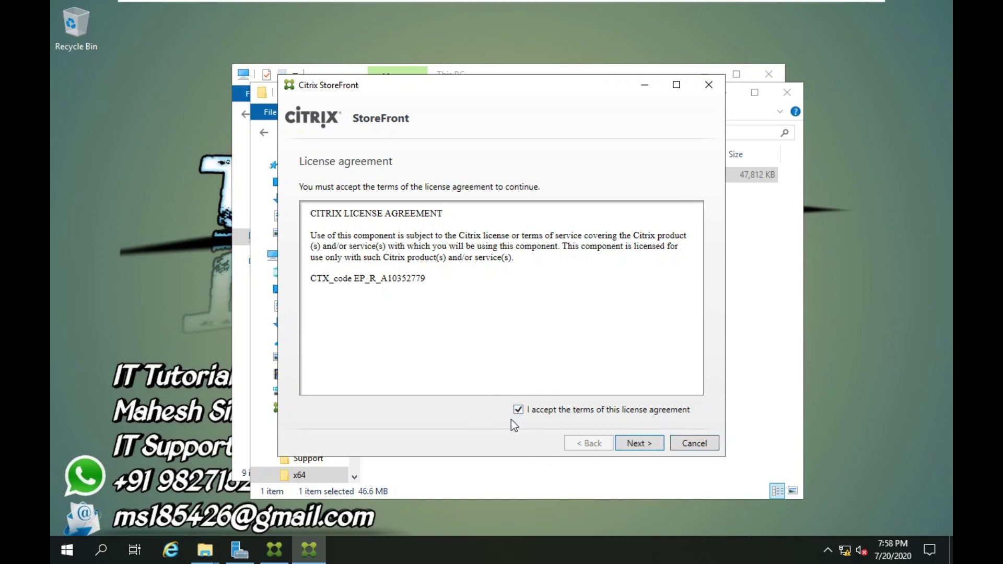
pyautogui.click(632, 443)
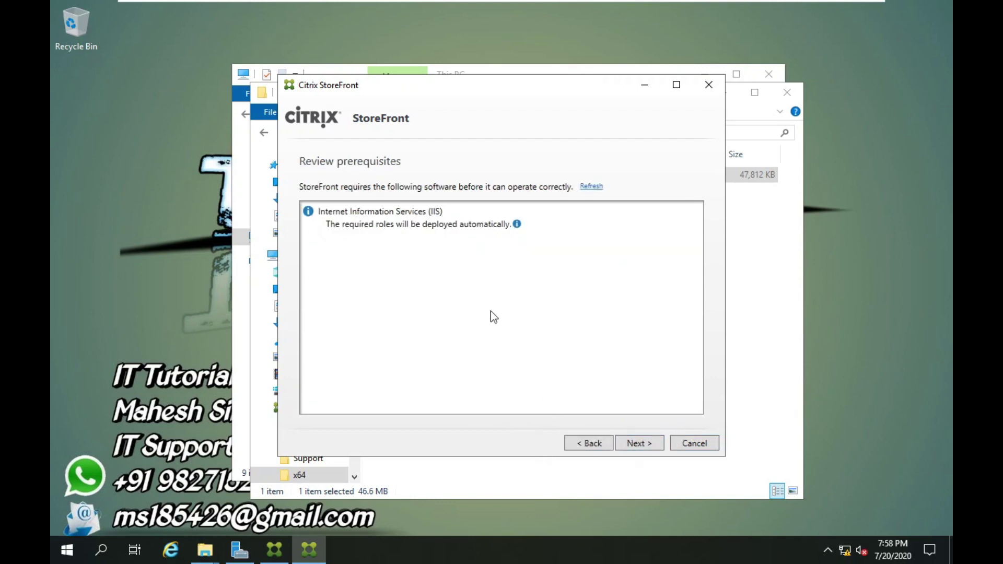
pyautogui.click(637, 450)
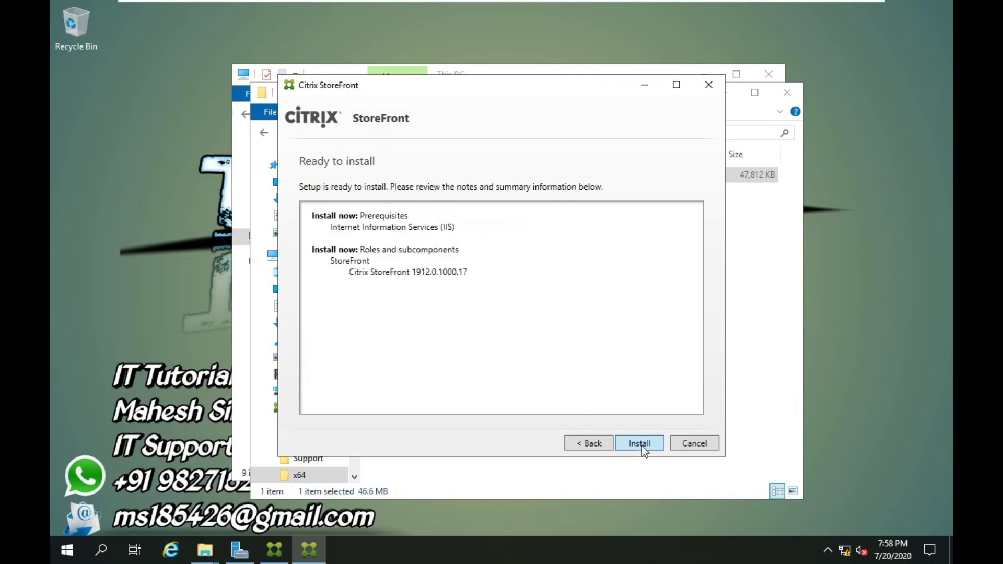
pyautogui.click(642, 446)
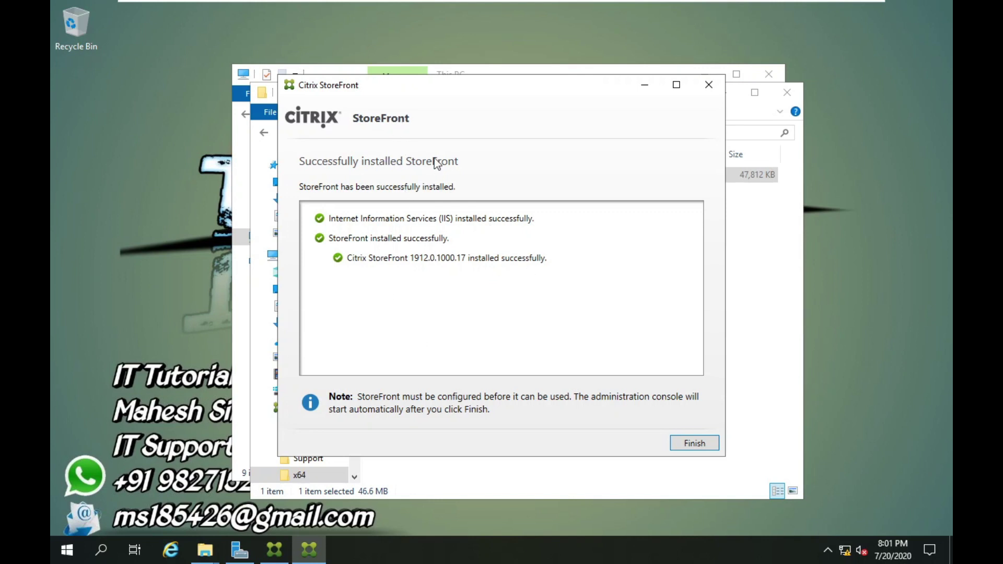
pyautogui.click(696, 444)
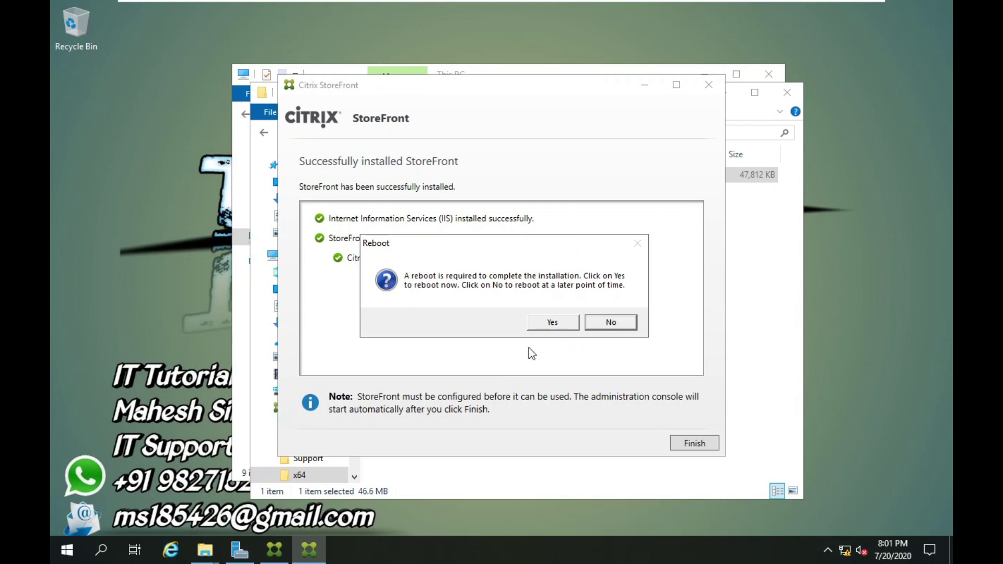
# Confirm the reboot prompt so Windows Server restarts to the lock screen.
pyautogui.click(555, 324)
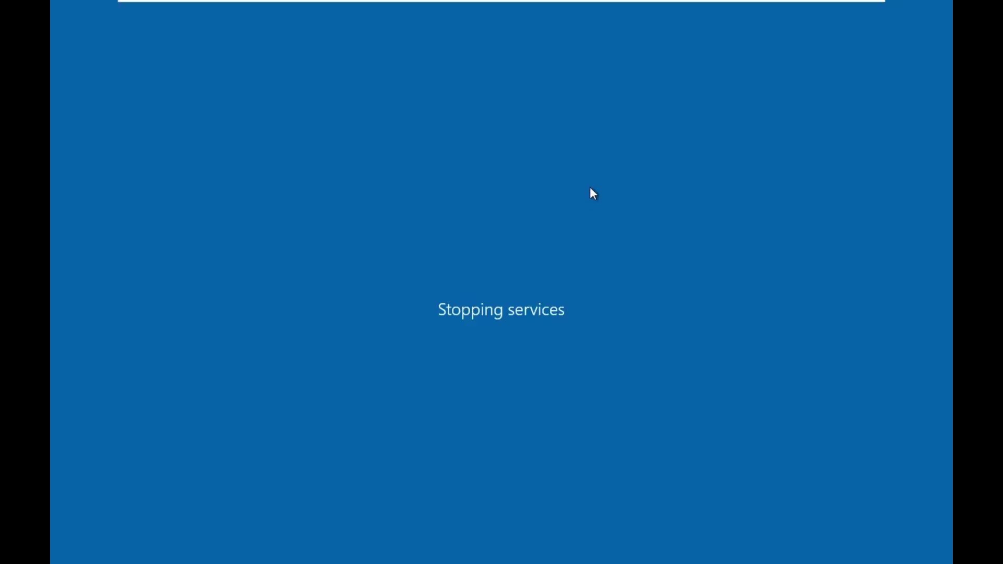
pyautogui.moveTo(772, 8)
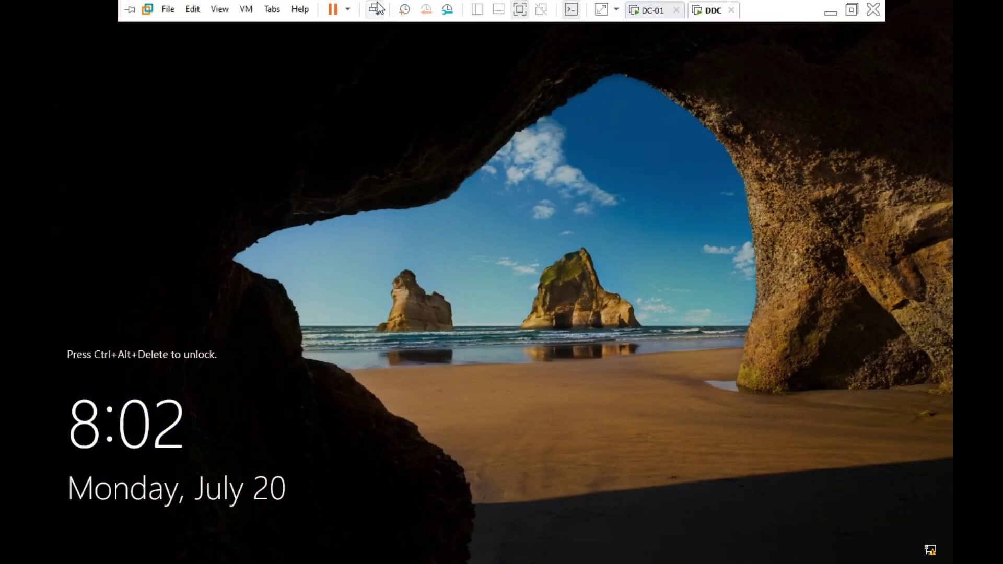
# Sign in with the account password, minimize Server Manager, and show the Start menu's new Citrix apps.
pyautogui.click(377, 8)
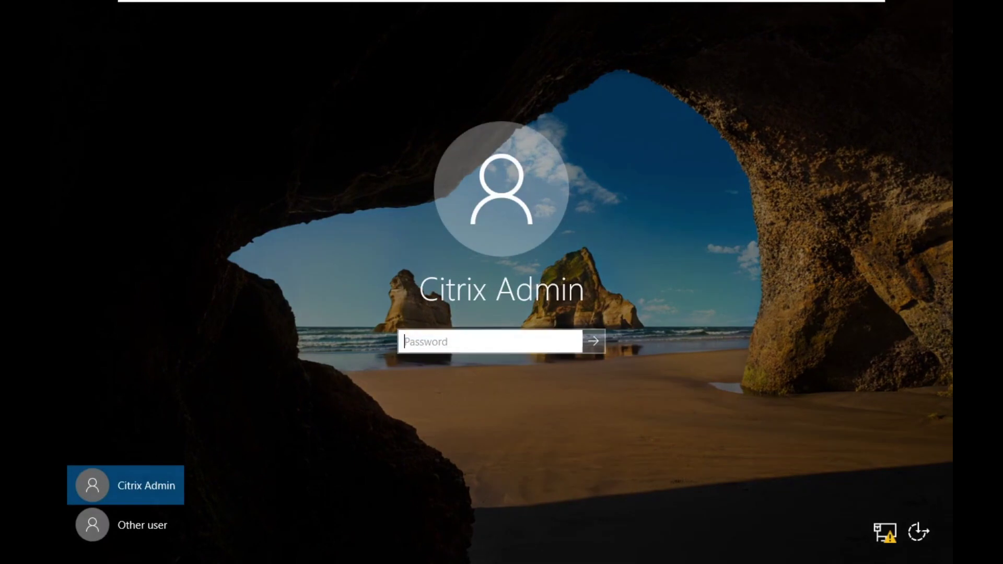
pyautogui.write('p')
pyautogui.press('BackSpace')
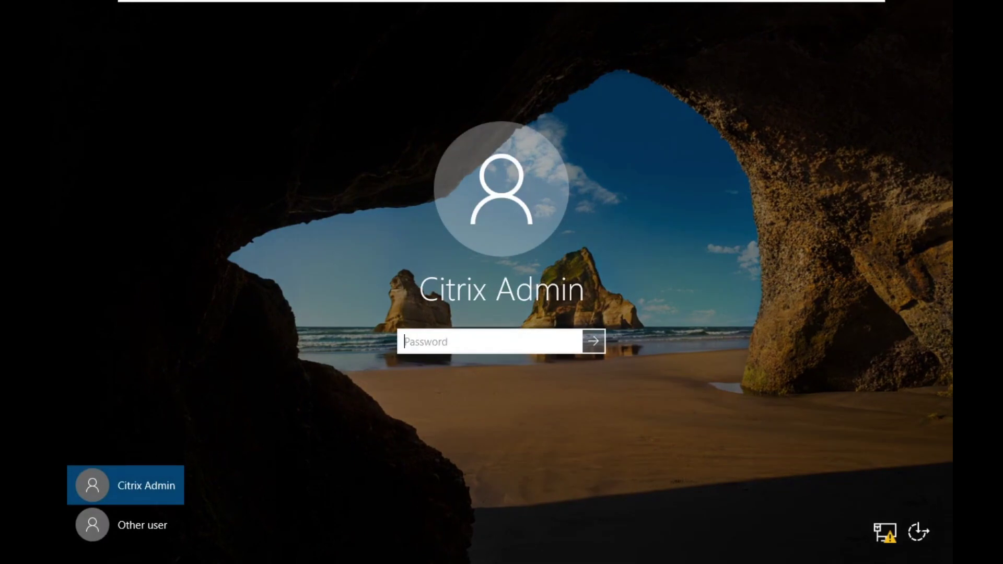
pyautogui.write('pas')
pyautogui.press('Return')
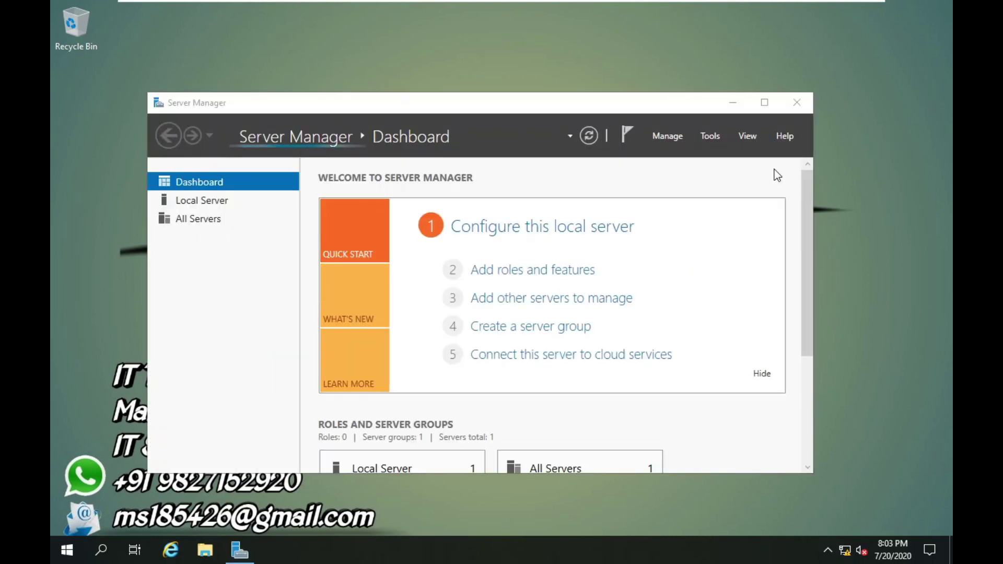
pyautogui.click(730, 102)
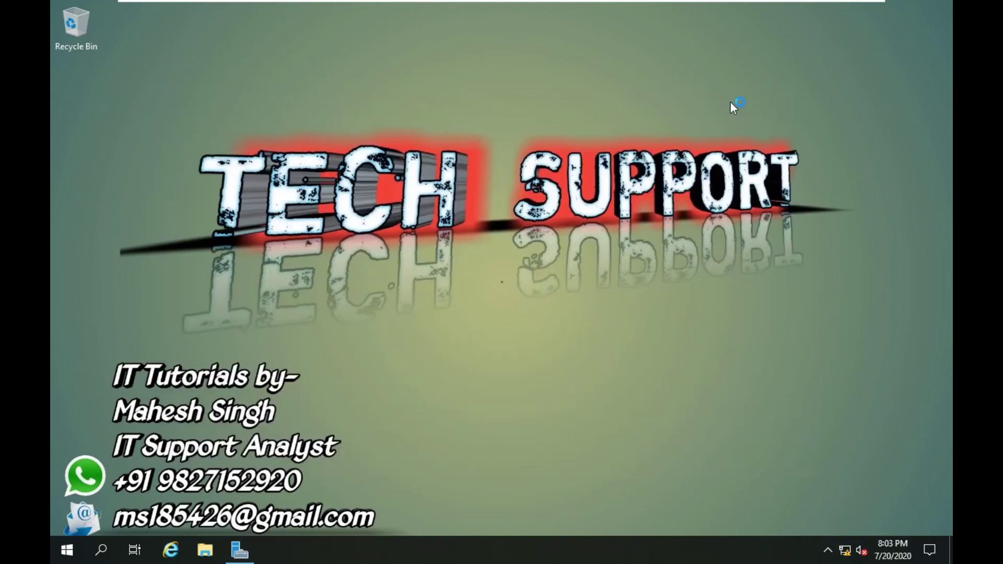
pyautogui.click(67, 549)
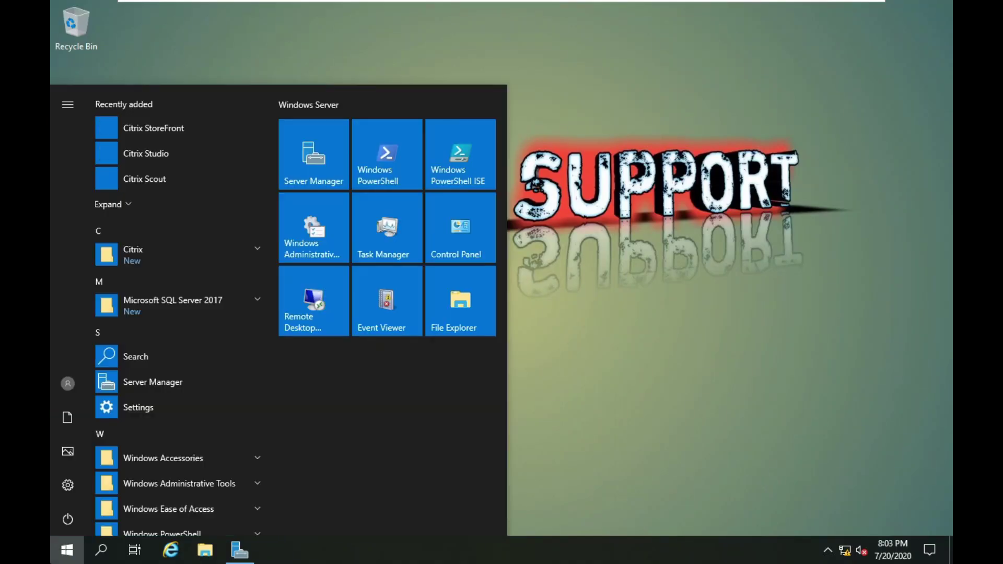